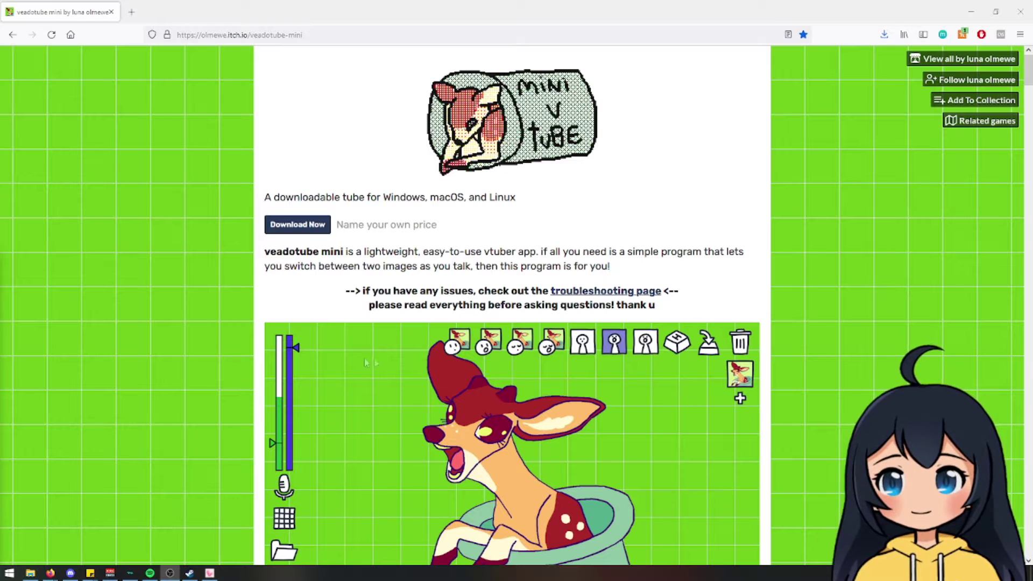
# Look over the veadotube mini page and open its download options
pyautogui.scroll(-1, 228, 377)
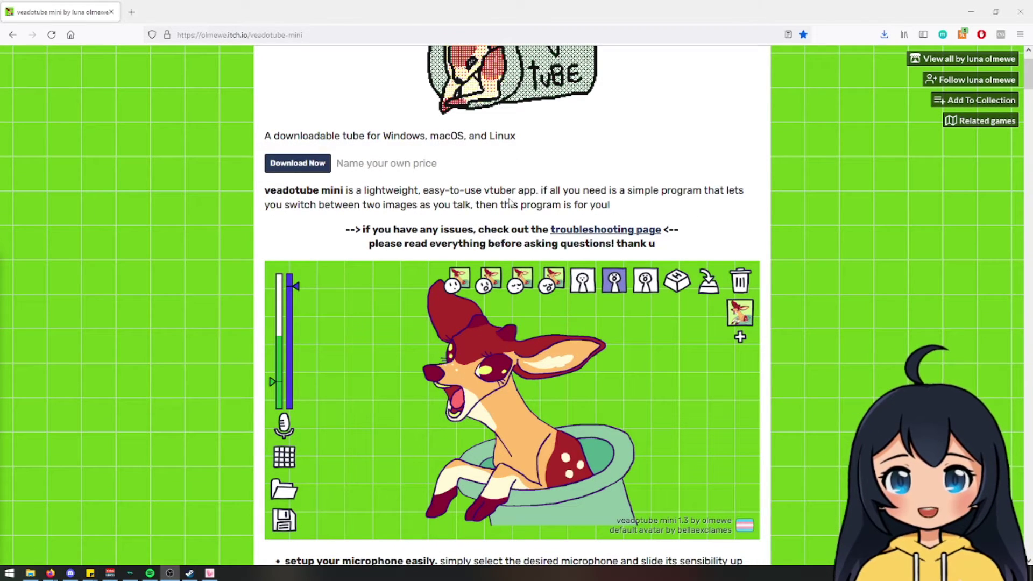
pyautogui.scroll(1, 627, 358)
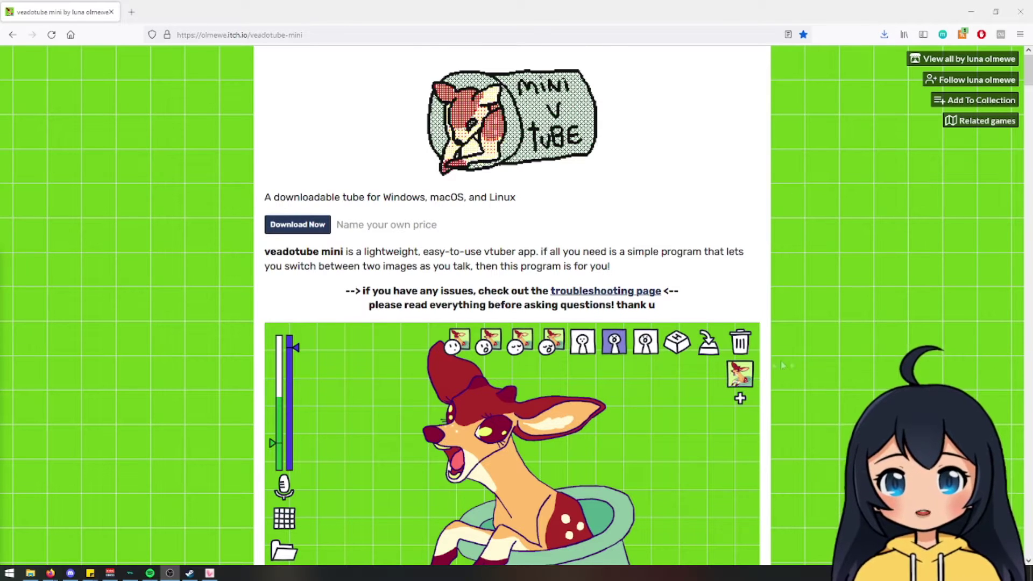
pyautogui.scroll(-2, 782, 366)
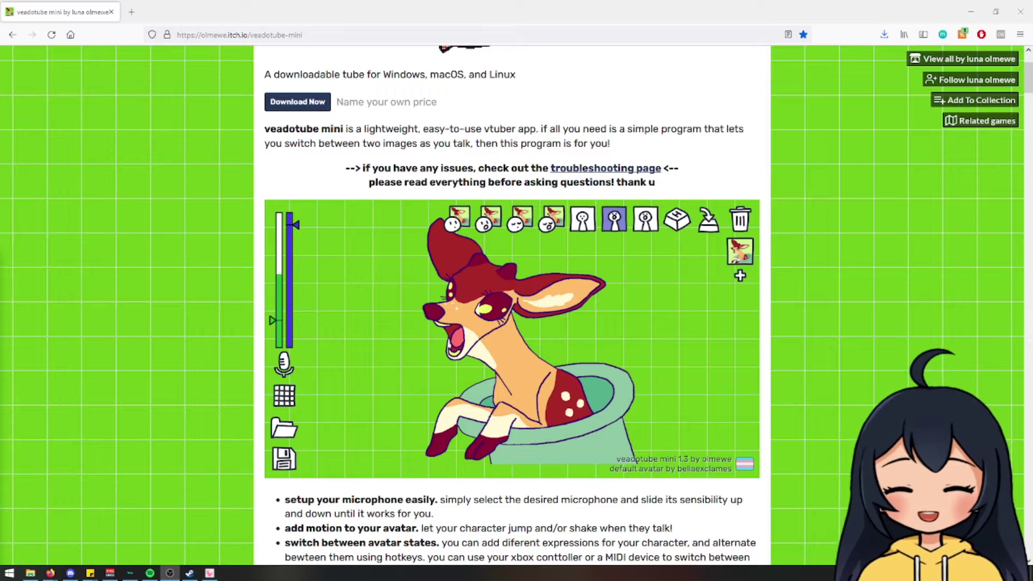
pyautogui.scroll(2, 446, 269)
pyautogui.click(303, 226)
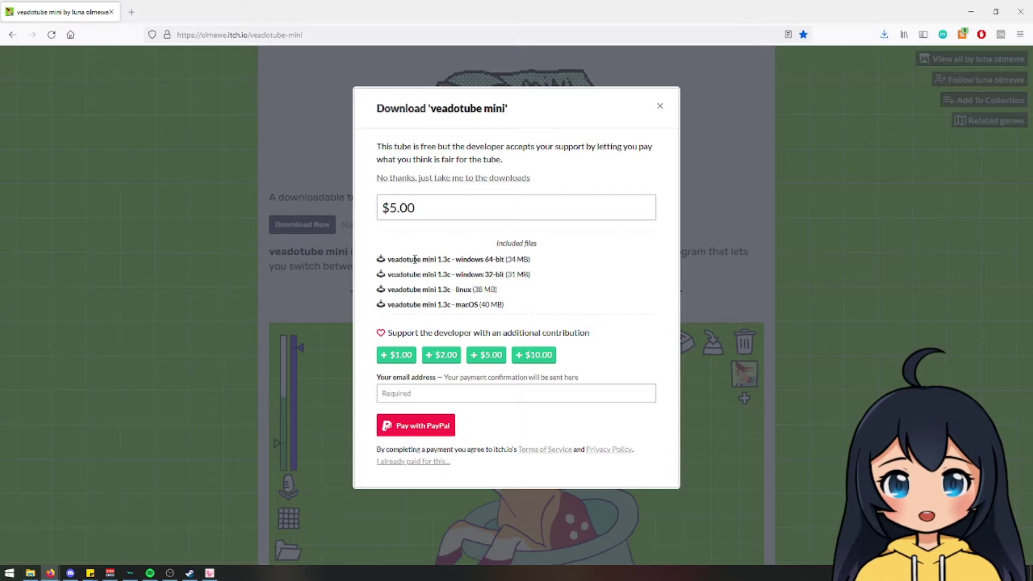
# Compare the included platform files, then download the Windows 64-bit zip of veadotube mini 1.3c and open it with Windows Explorer
pyautogui.moveTo(391, 259); pyautogui.dragTo(483, 283)
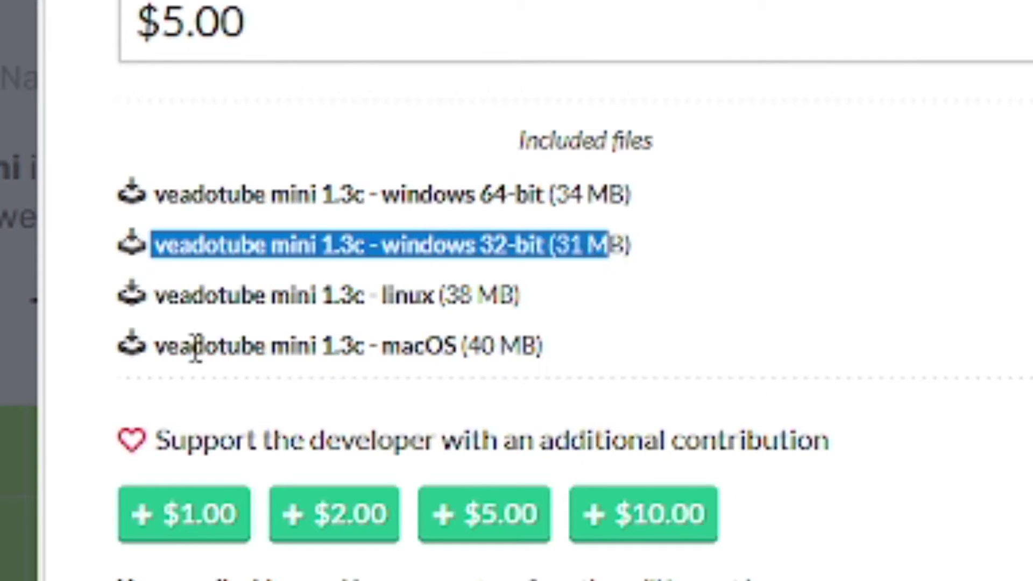
pyautogui.moveTo(196, 349); pyautogui.dragTo(539, 349)
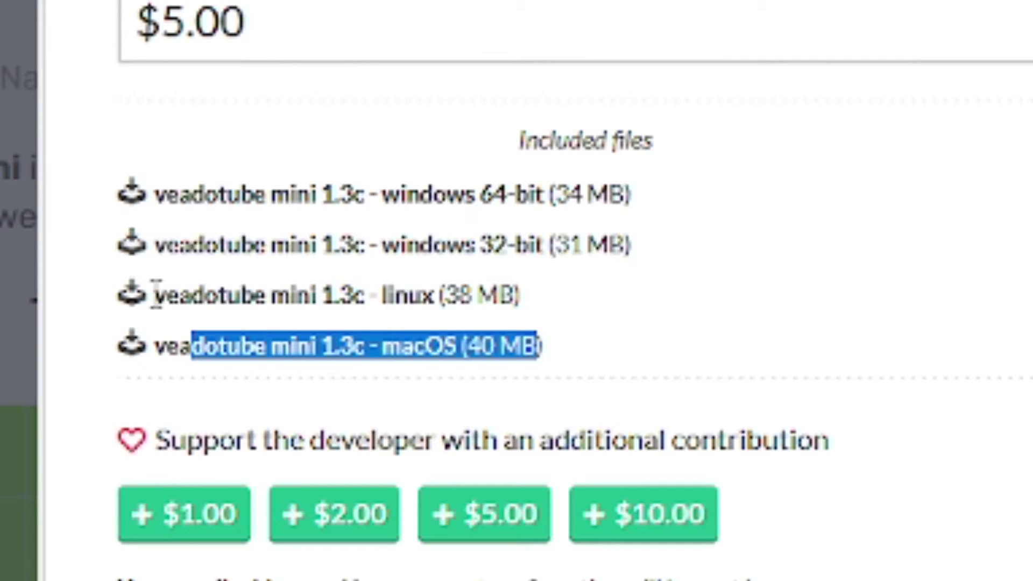
pyautogui.moveTo(155, 293); pyautogui.dragTo(442, 306)
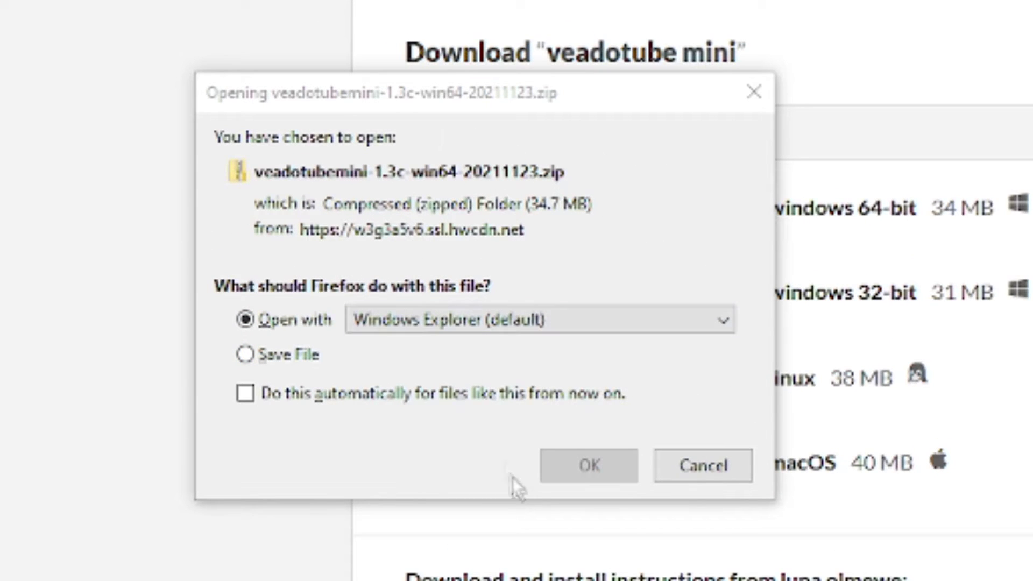
pyautogui.click(387, 458)
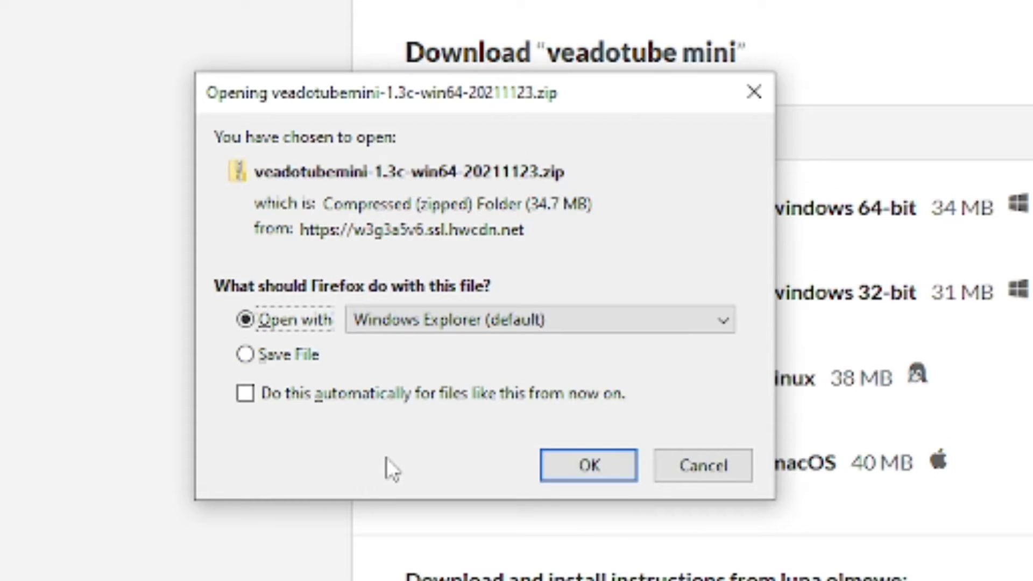
pyautogui.click(570, 466)
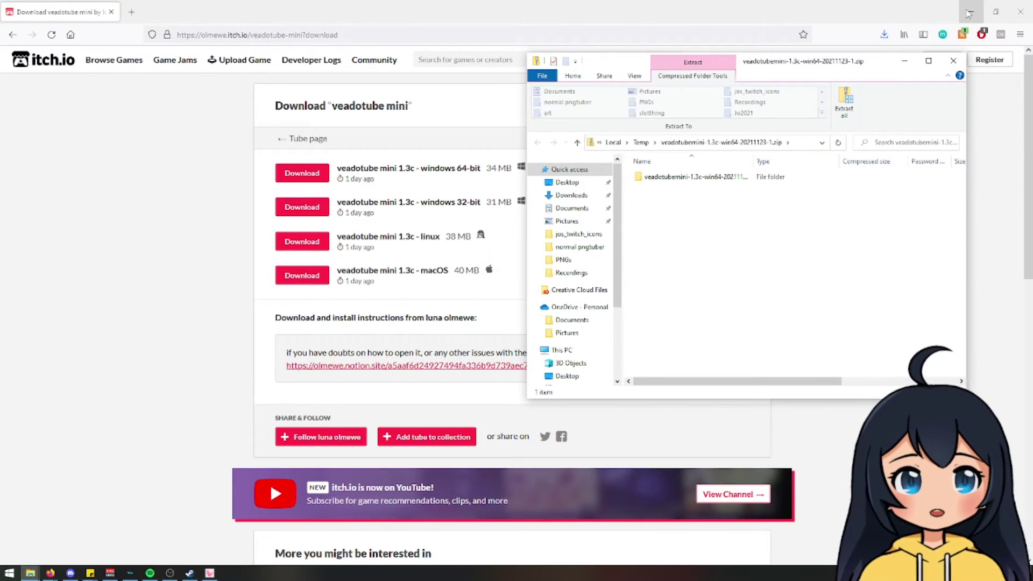
# Minimize the browser, extract the veadotubemini folder from the zip to the desktop, and open the extracted folder
pyautogui.click(969, 13)
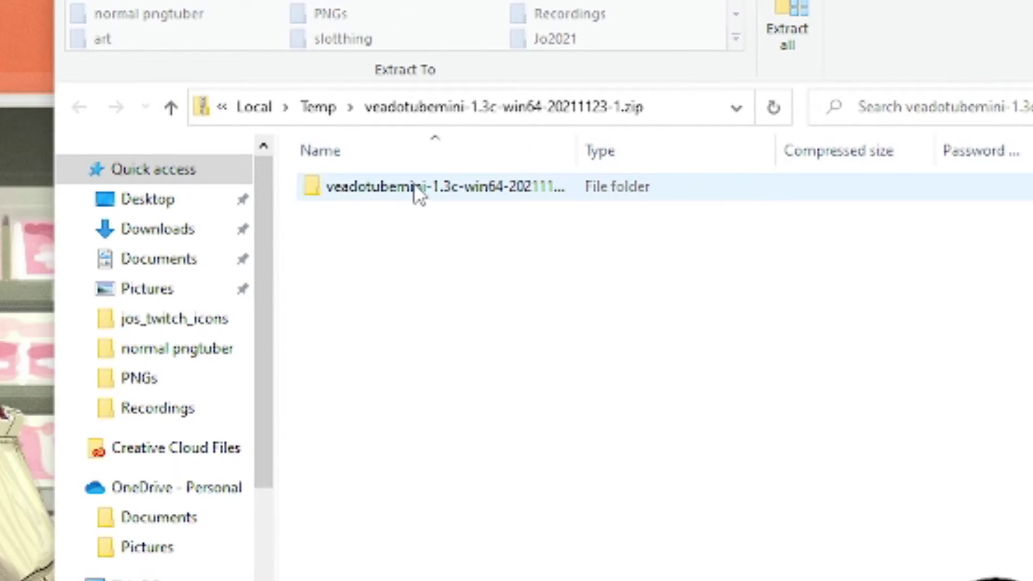
pyautogui.click(417, 190)
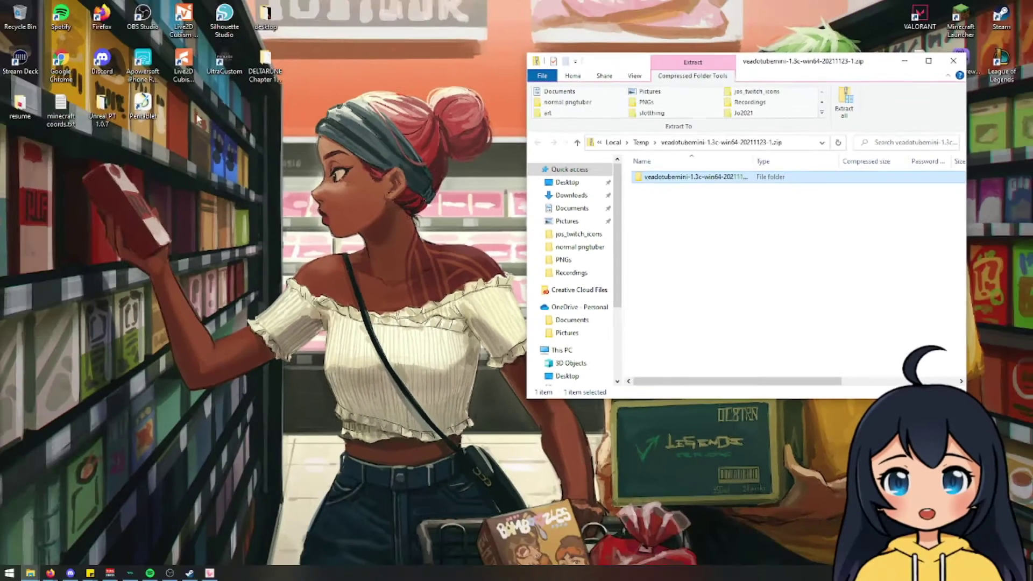
pyautogui.click(200, 130)
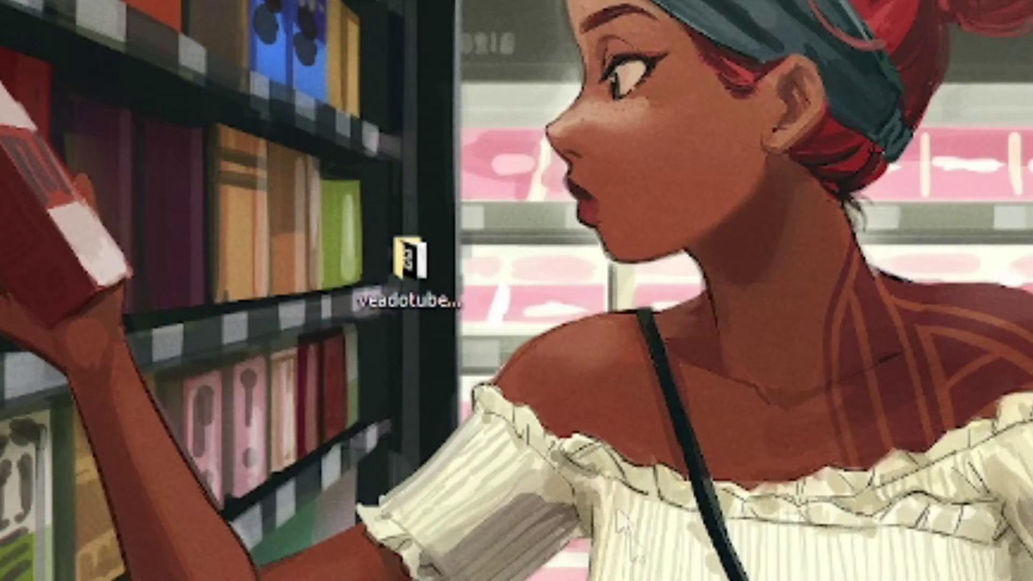
pyautogui.doubleClick(265, 239)
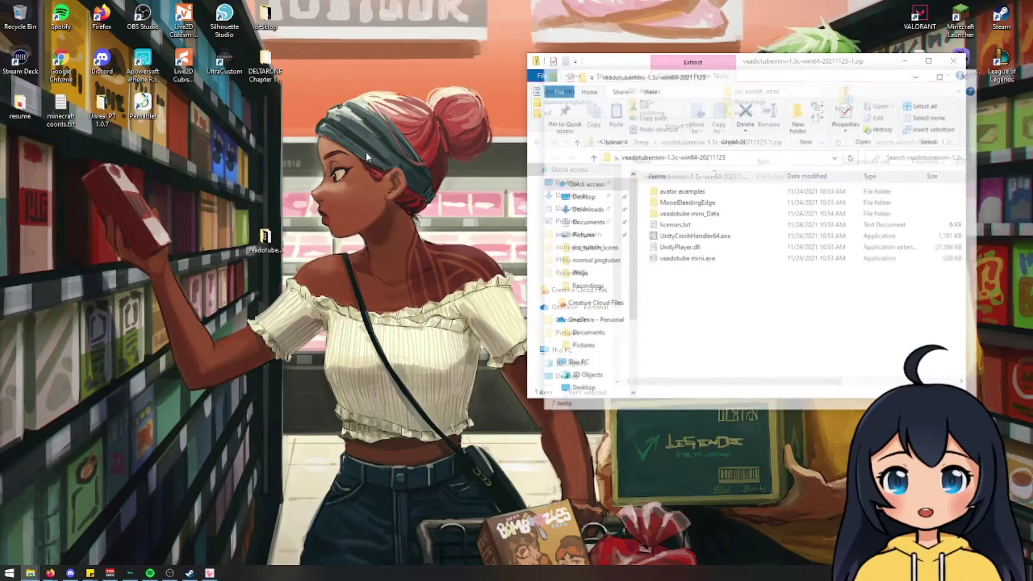
pyautogui.moveTo(736, 76); pyautogui.dragTo(380, 131)
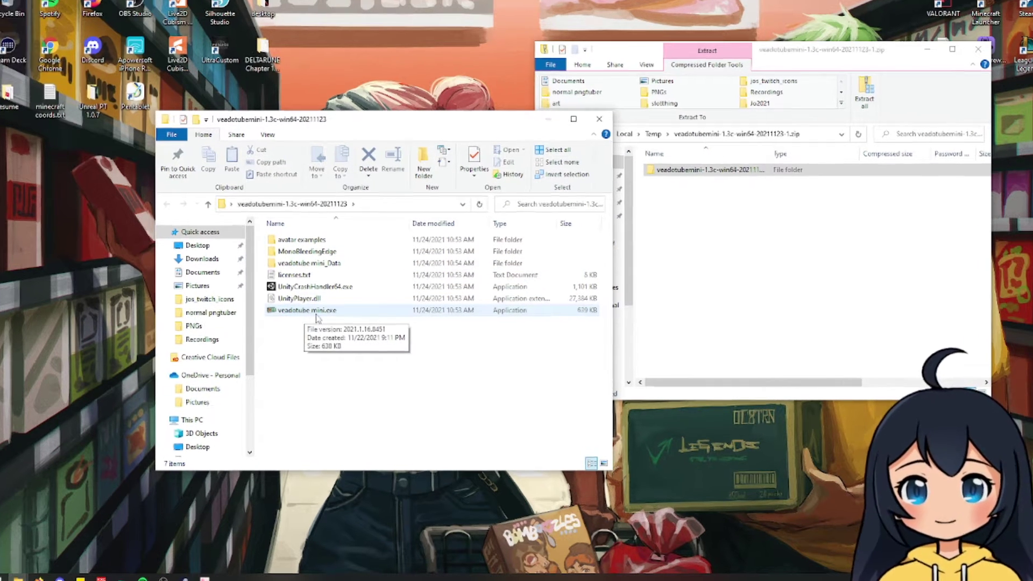
# Launch veadotube mini.exe and choose to run it anyway despite the SmartScreen warning
pyautogui.click(322, 313)
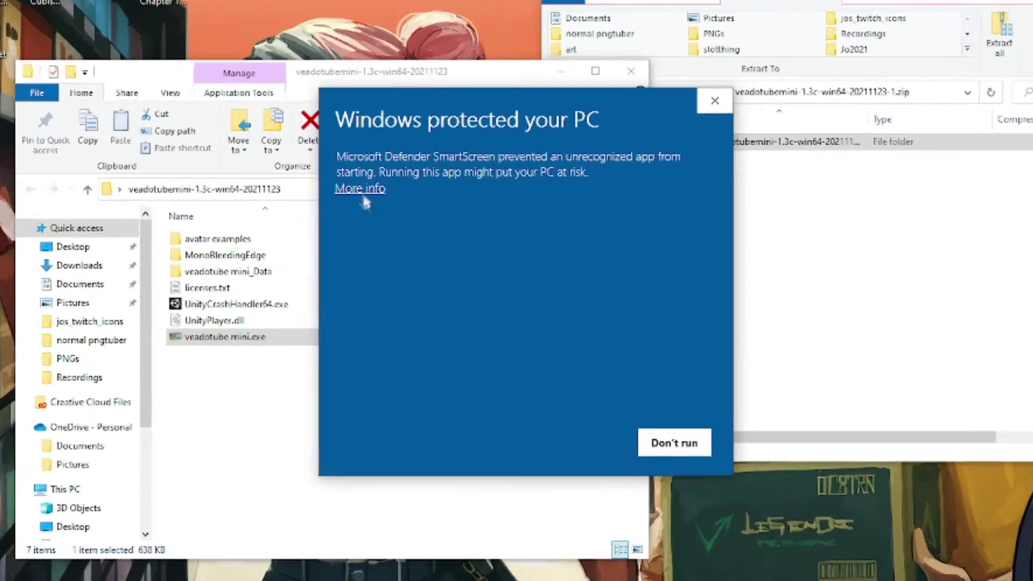
pyautogui.click(401, 209)
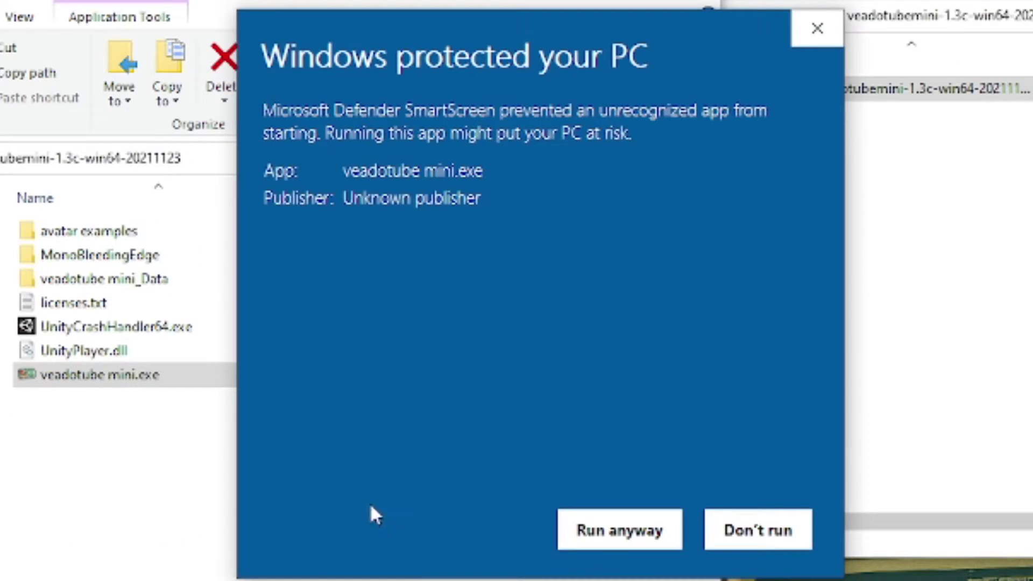
pyautogui.click(619, 540)
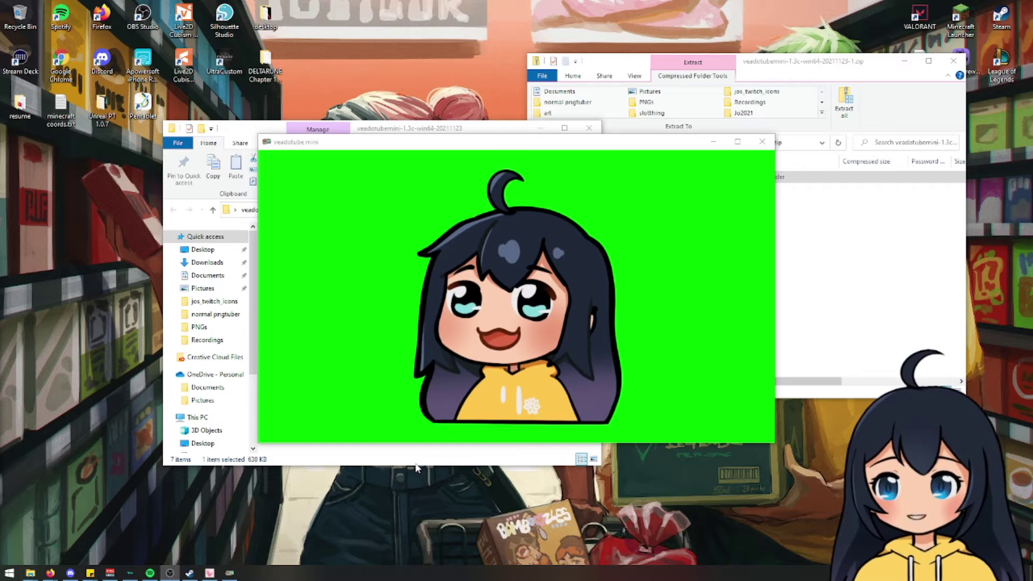
# Show the veadotube mini controls, browse the available microphone devices and choose an input device
pyautogui.click(420, 394)
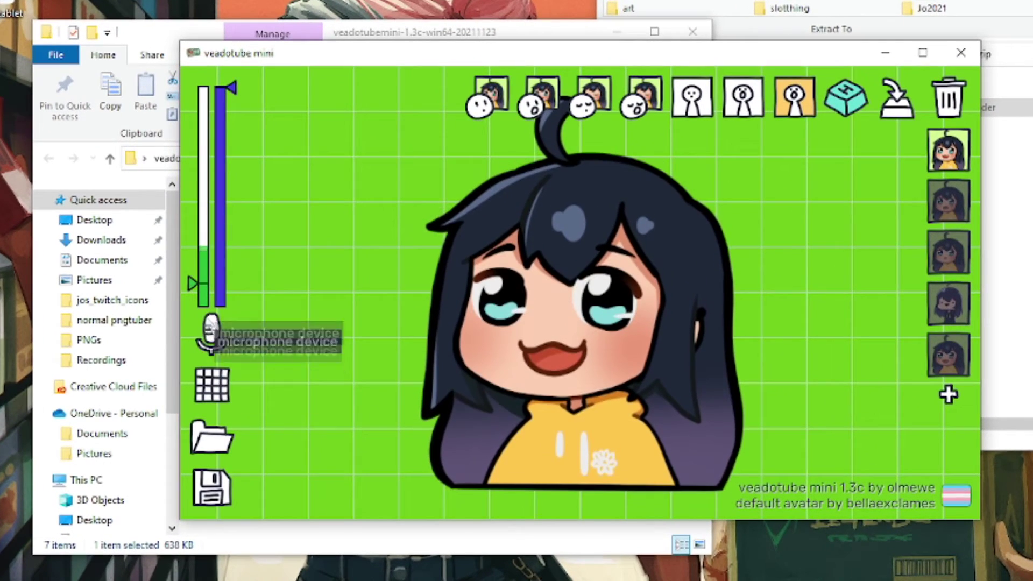
pyautogui.click(211, 335)
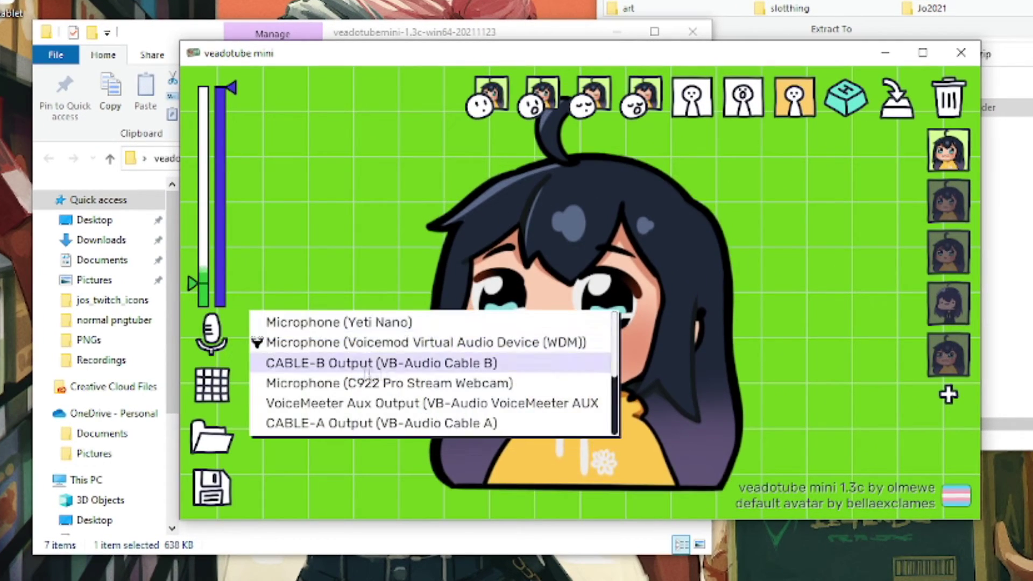
pyautogui.scroll(-1, 382, 384)
pyautogui.scroll(-2, 382, 383)
pyautogui.scroll(3, 420, 385)
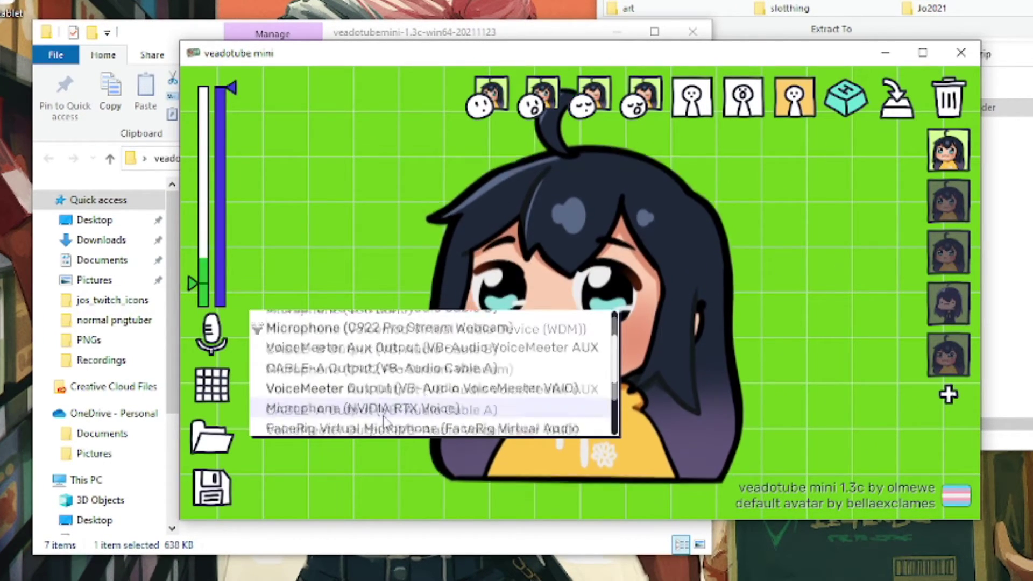
pyautogui.click(440, 383)
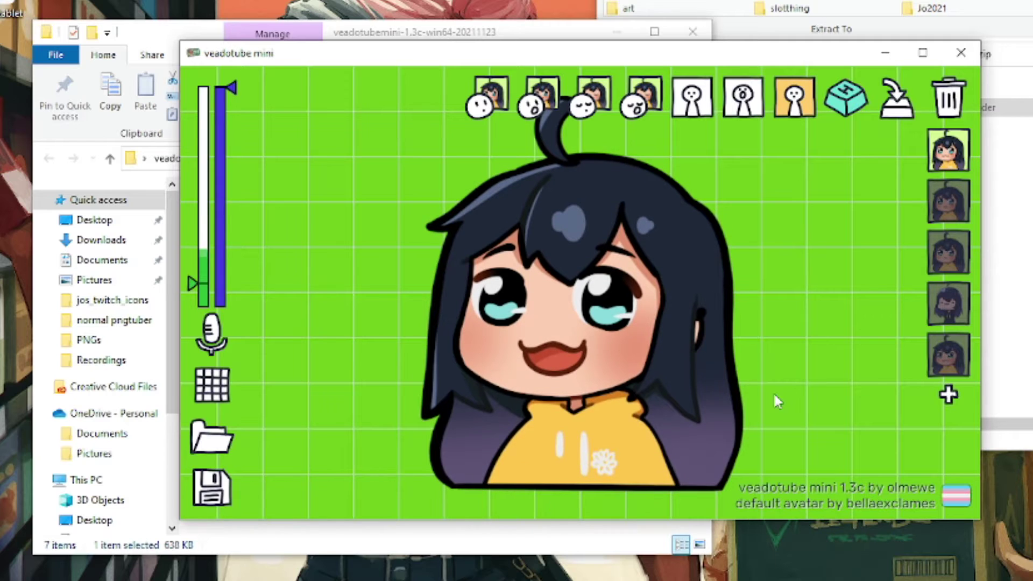
# Check the sample files in the extracted avatar examples folder, then return to the veadotube mini window
pyautogui.click(401, 35)
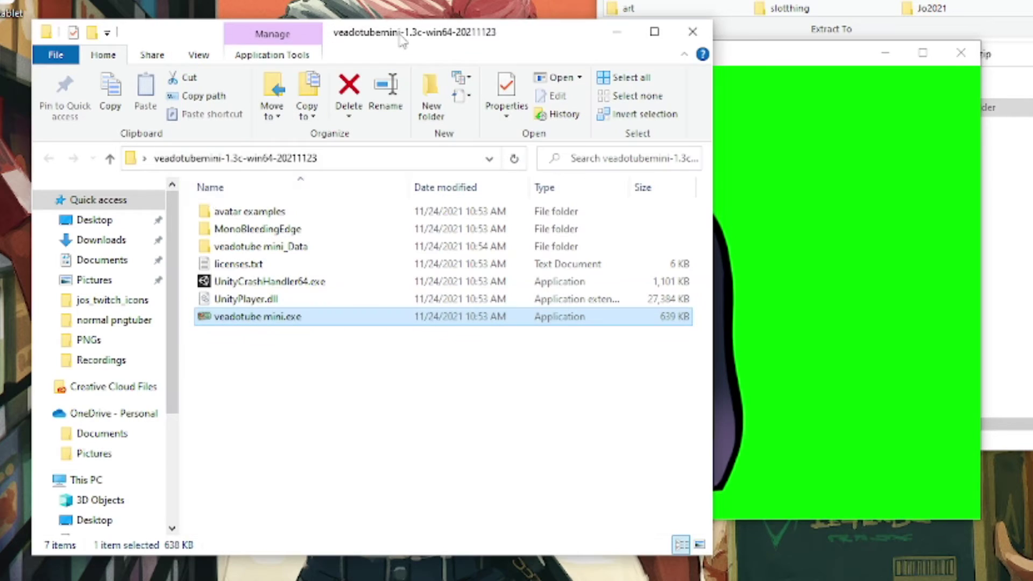
pyautogui.click(280, 214)
pyautogui.doubleClick(280, 214)
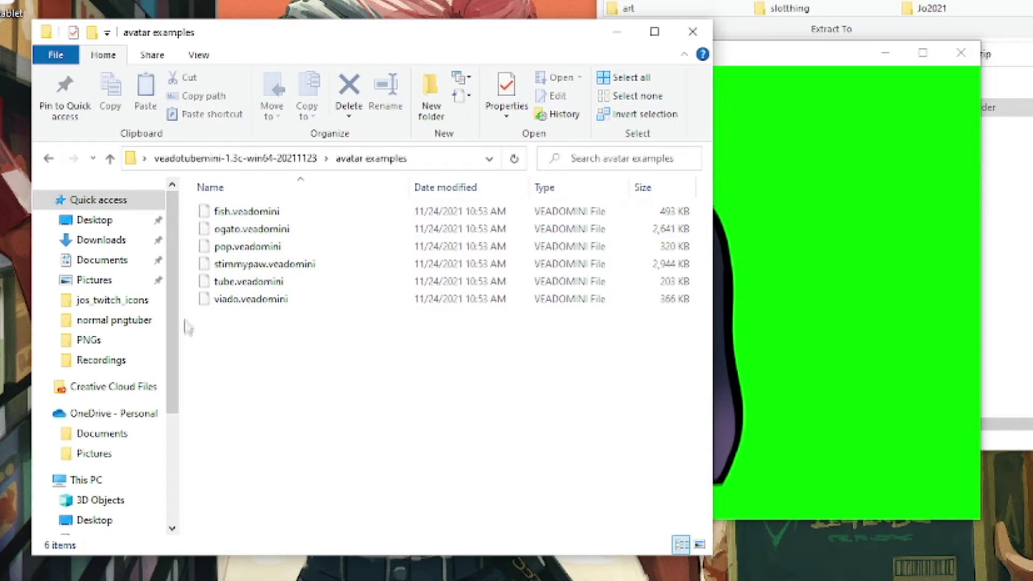
pyautogui.click(288, 160)
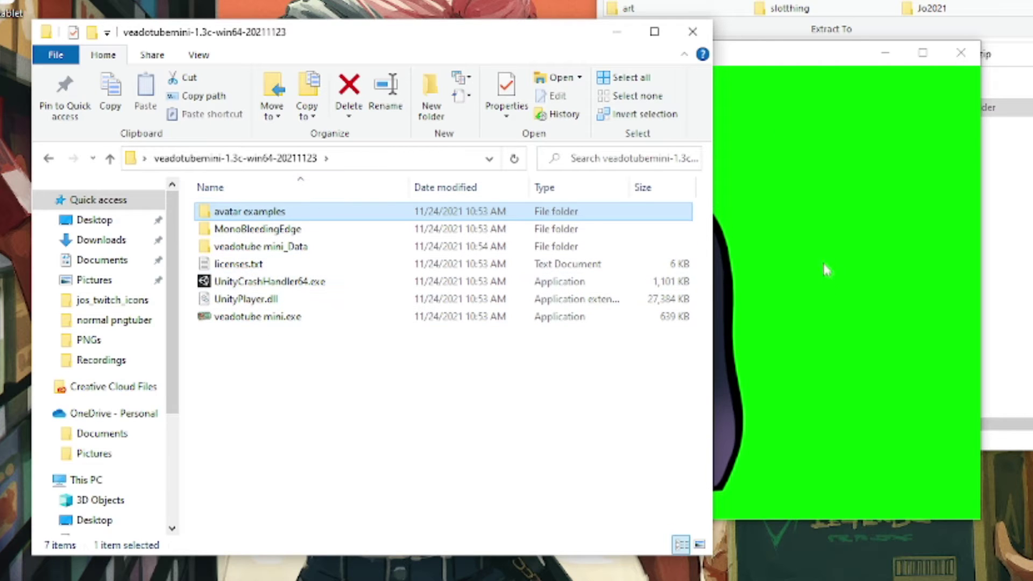
pyautogui.click(761, 58)
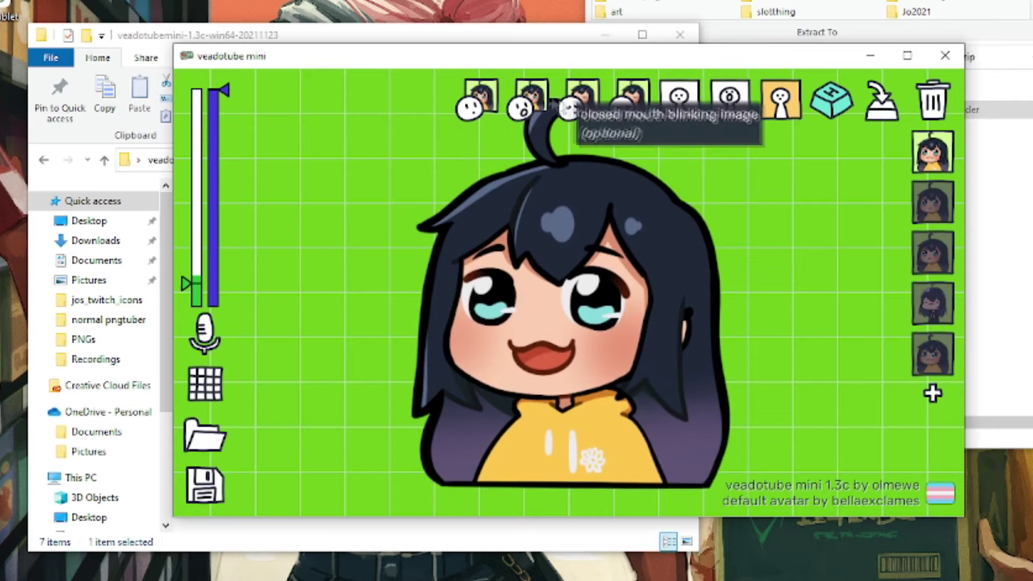
# Inspect the idle and talking PNGs in the normal pngtuber folder through the closed mouth image picker, then dismiss it
pyautogui.click(479, 98)
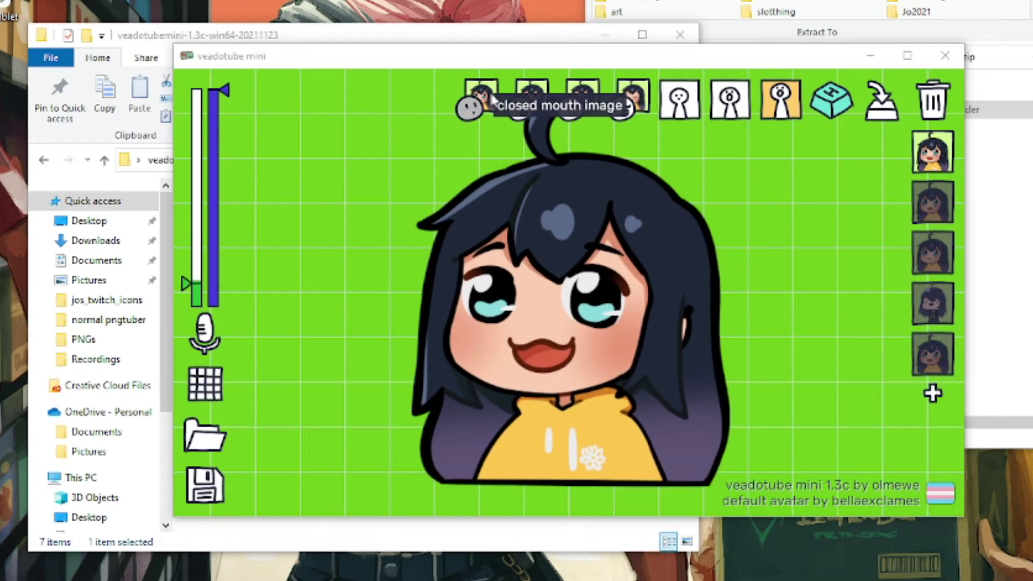
pyautogui.scroll(-1, 742, 376)
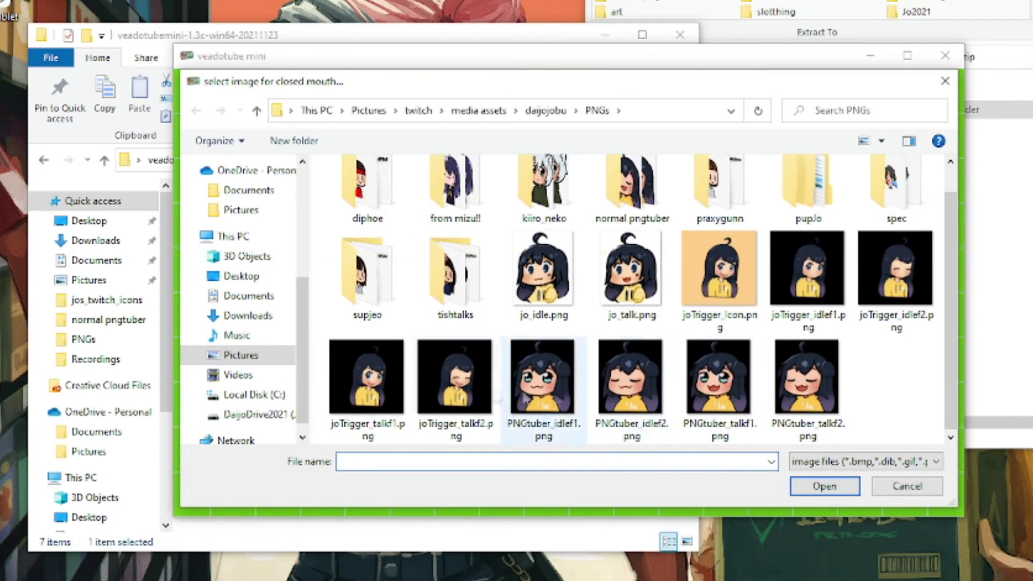
pyautogui.scroll(1, 672, 237)
pyautogui.doubleClick(632, 213)
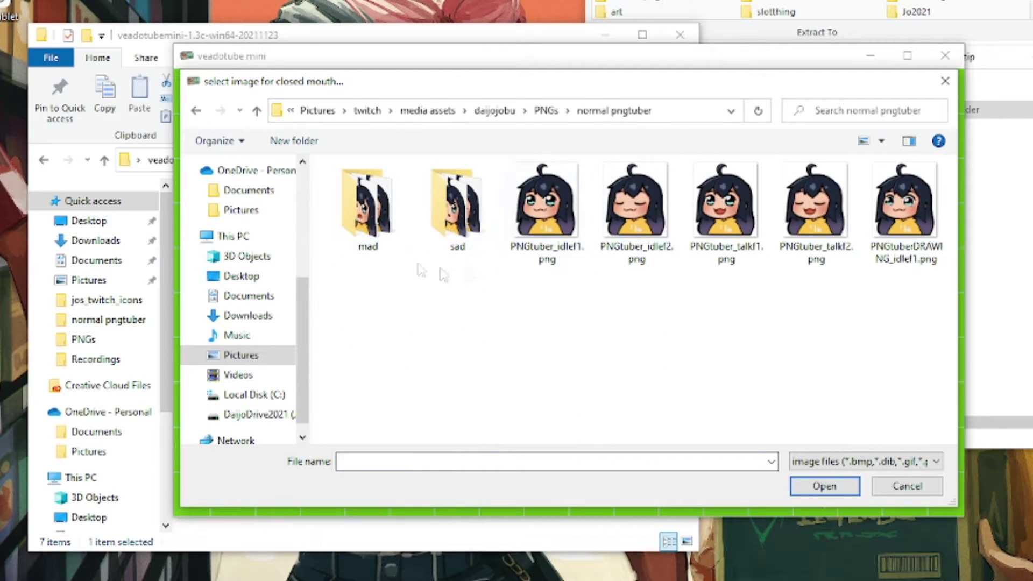
pyautogui.click(551, 227)
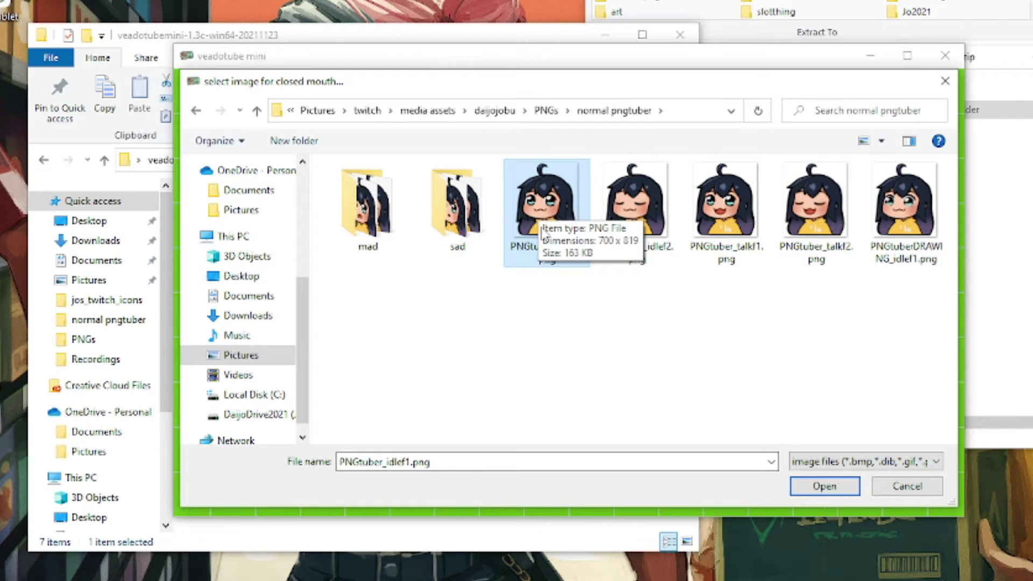
pyautogui.click(728, 223)
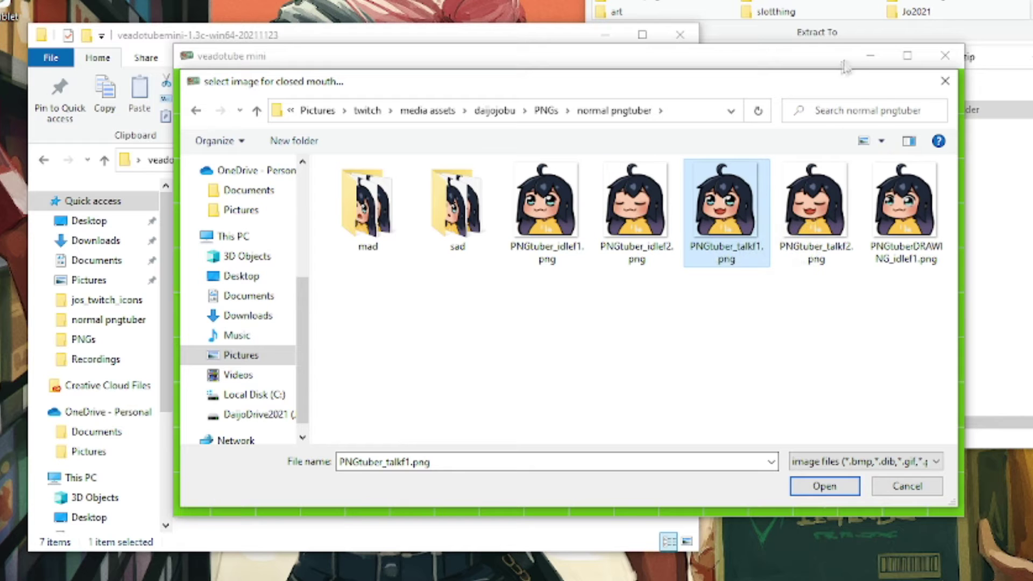
pyautogui.click(938, 87)
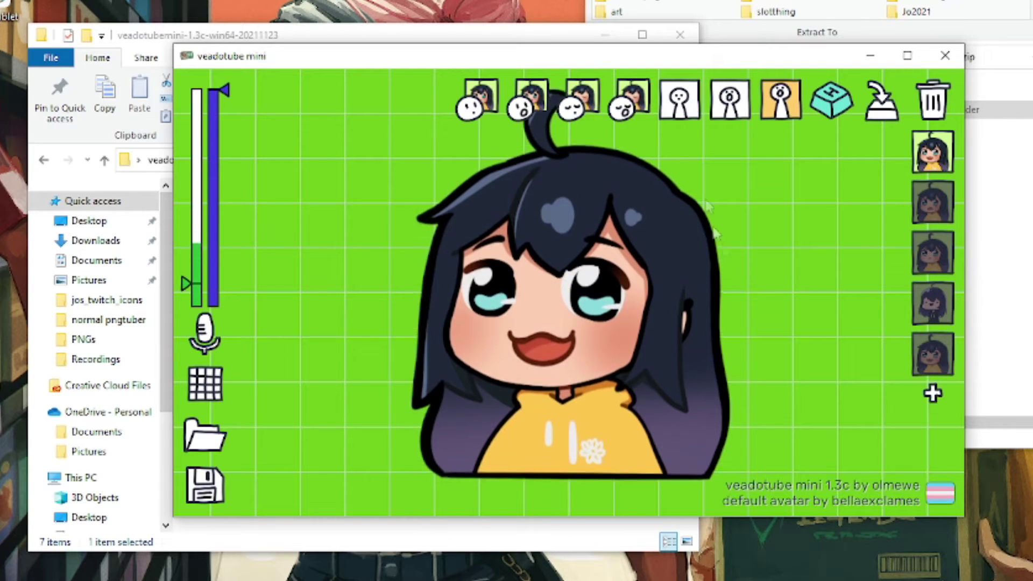
# Cycle the closed mouth motion through its styles, including excited, and back to the original motionless setting
pyautogui.click(680, 99)
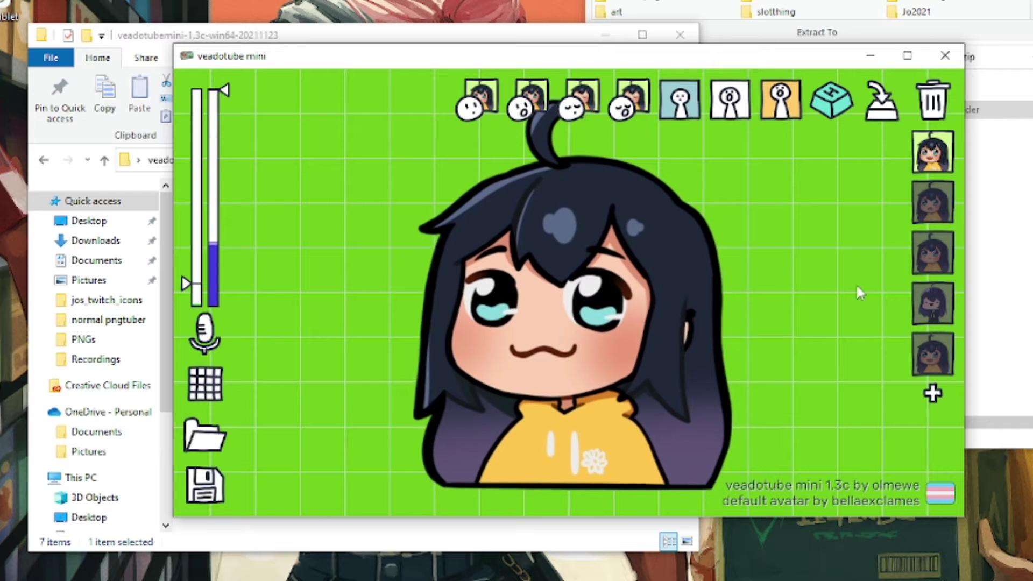
pyautogui.click(692, 119)
pyautogui.click(691, 119)
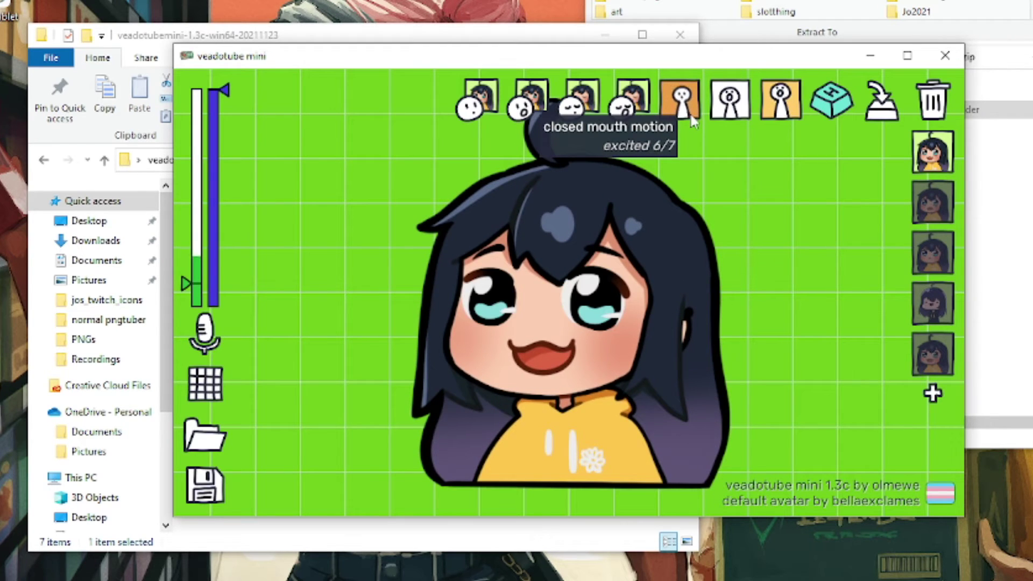
pyautogui.click(692, 117)
pyautogui.click(693, 118)
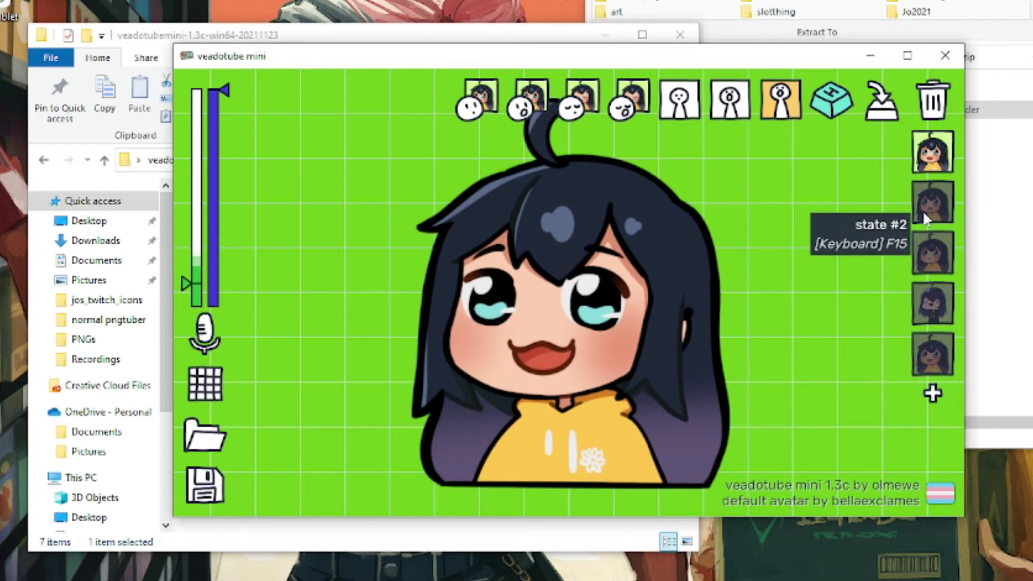
# Switch the avatar to state #2
pyautogui.click(943, 200)
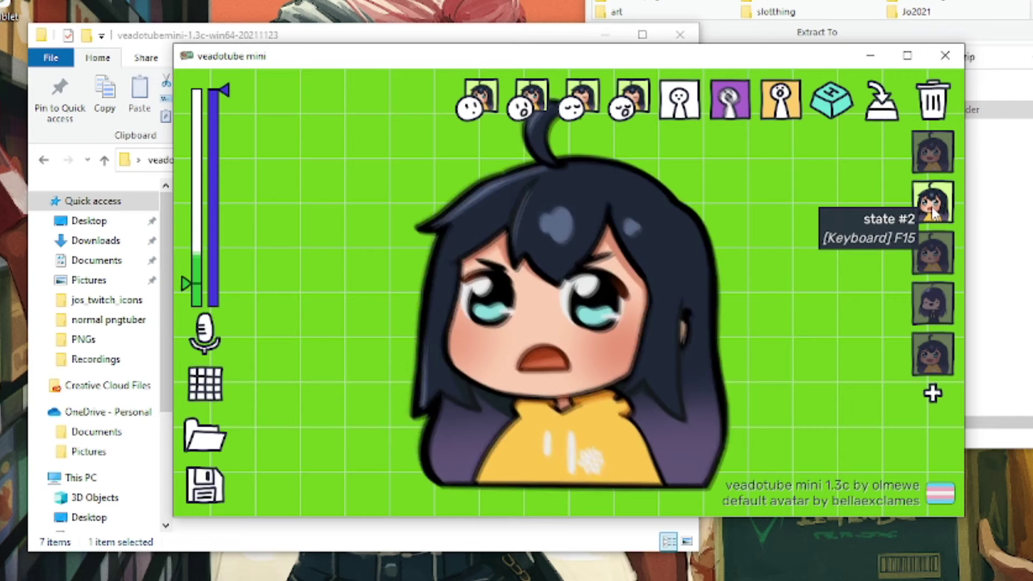
# Preview the avatar's other states in turn, including the sad state #3, the chibi state and the smiling state #4
pyautogui.click(937, 253)
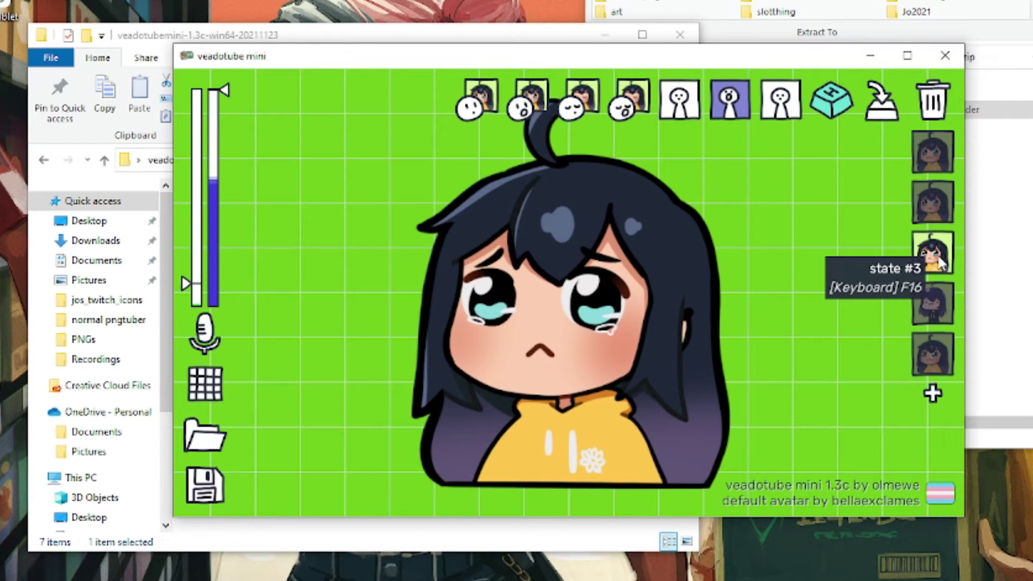
pyautogui.click(933, 305)
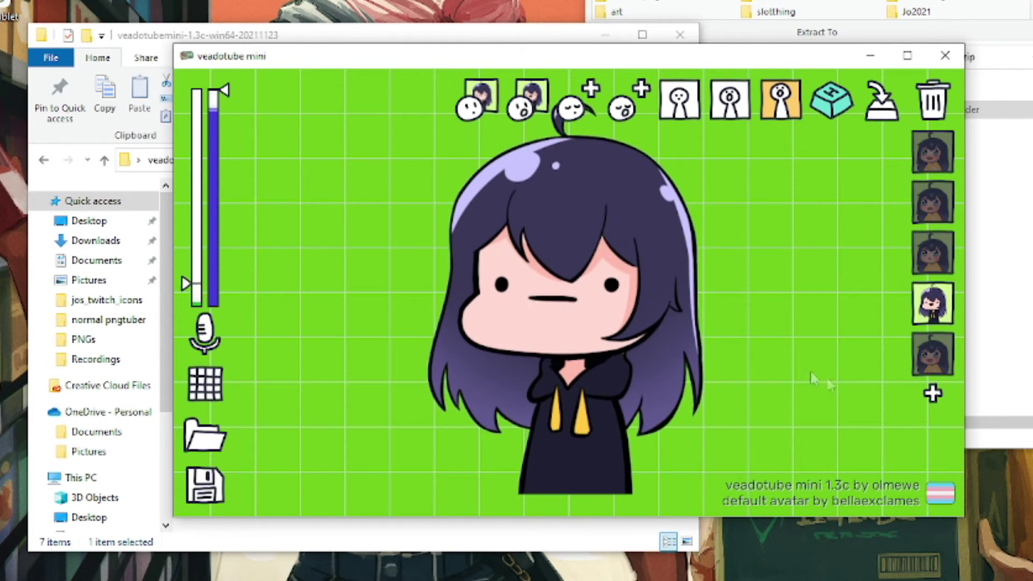
pyautogui.click(931, 354)
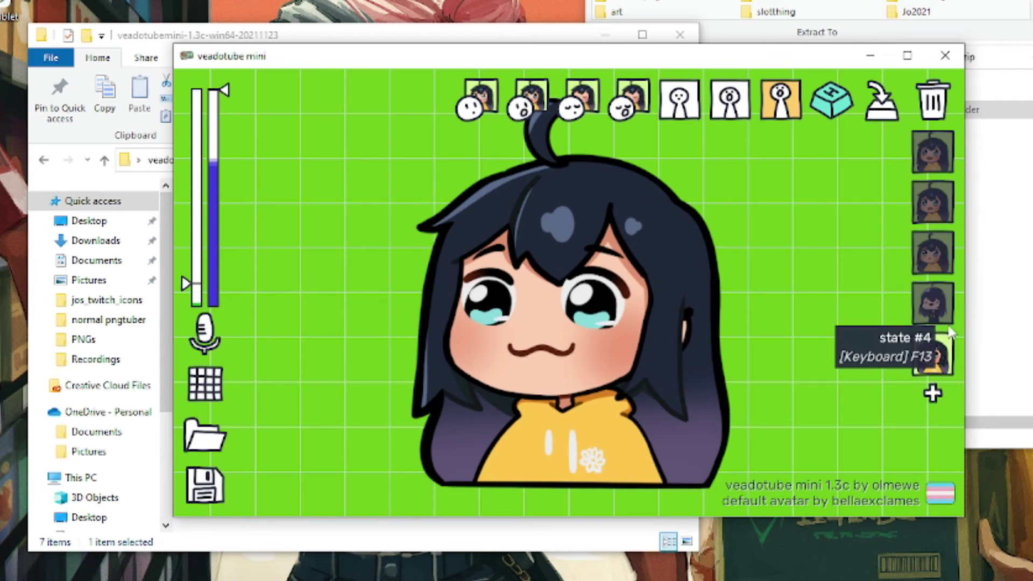
pyautogui.click(933, 304)
pyautogui.click(934, 260)
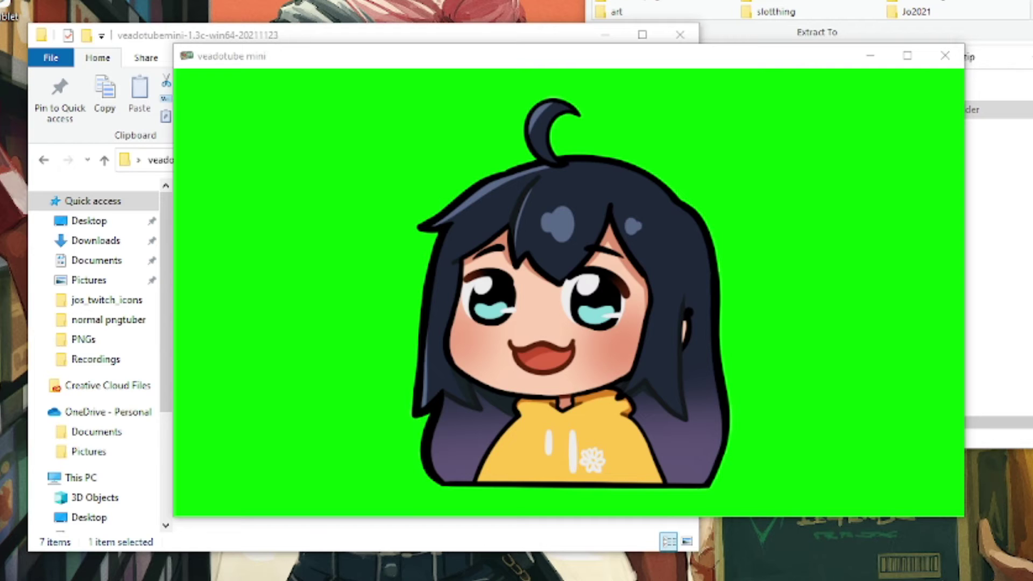
# Test switching the avatar among its happy, crying and angry expressions while the veadotube mini window is in the background
pyautogui.press('2')
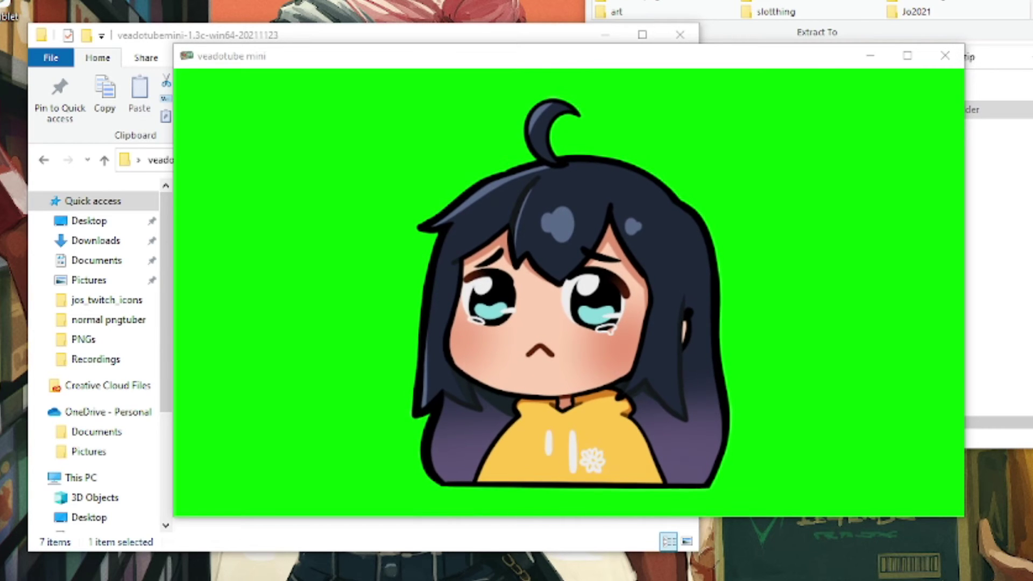
pyautogui.press('1')
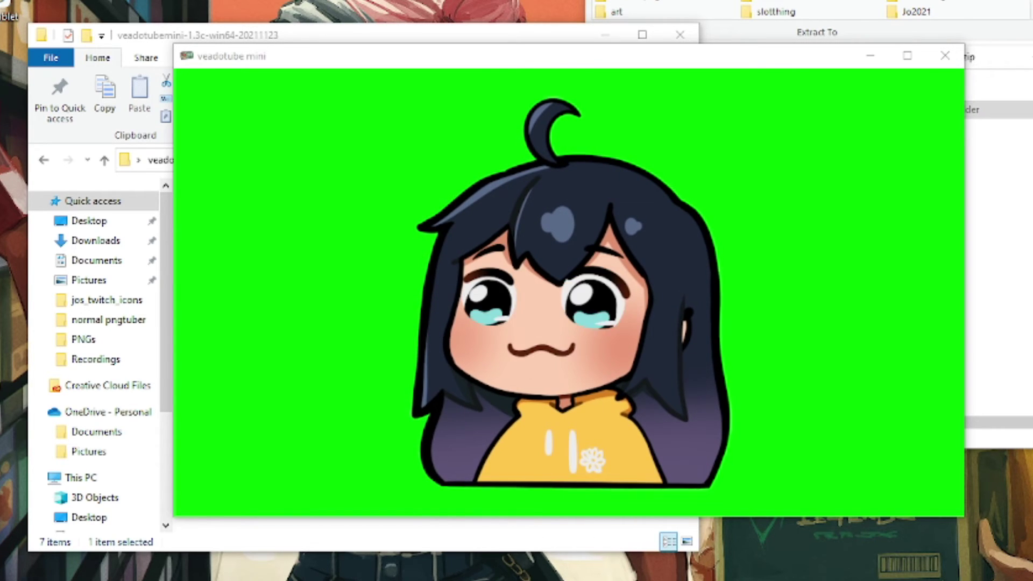
pyautogui.press('2')
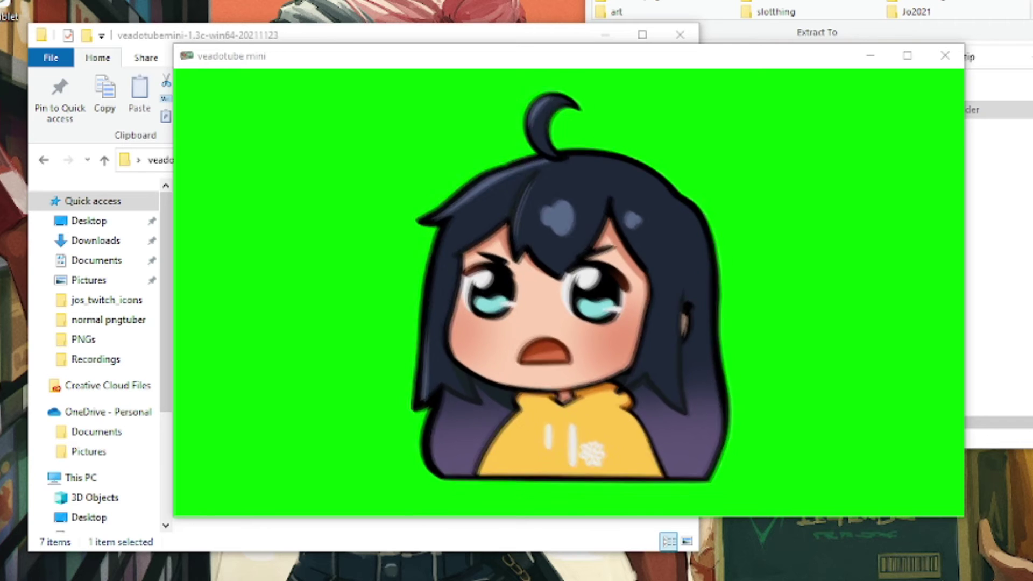
pyautogui.press('1')
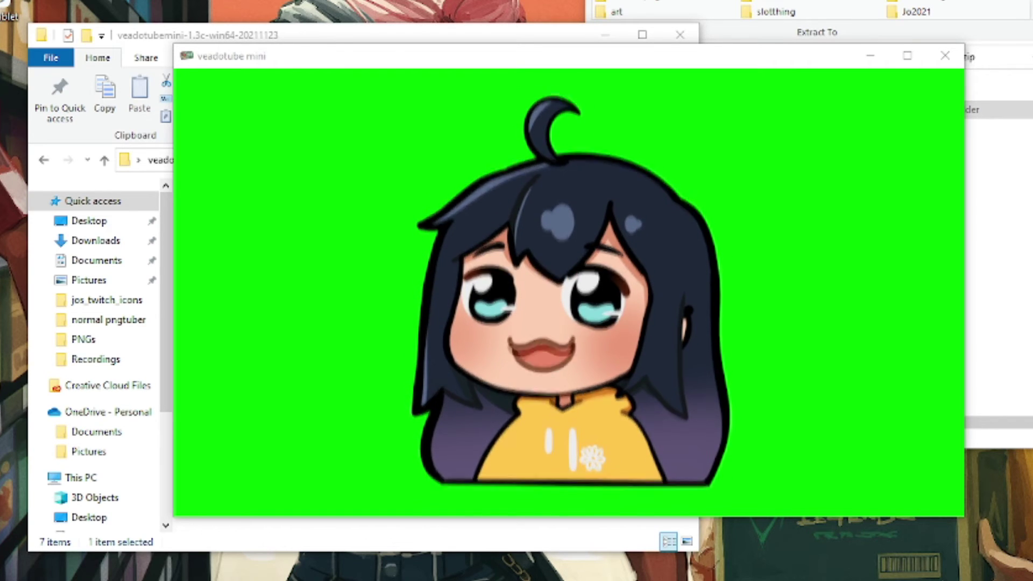
pyautogui.press('3')
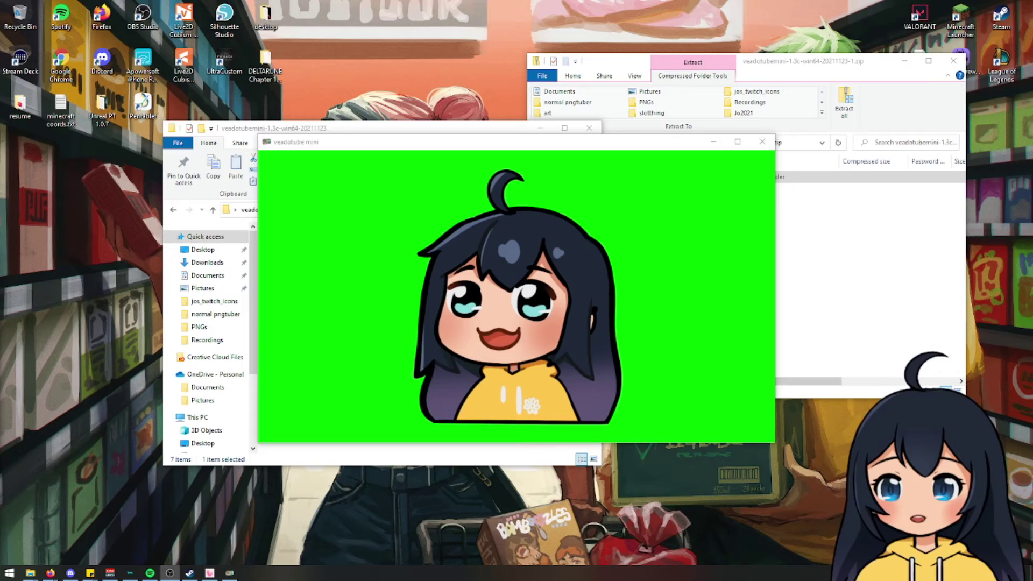
# Switch to OBS, move its window slightly higher, and select the pngtuber source in the fullscreen game scene
pyautogui.click(170, 573)
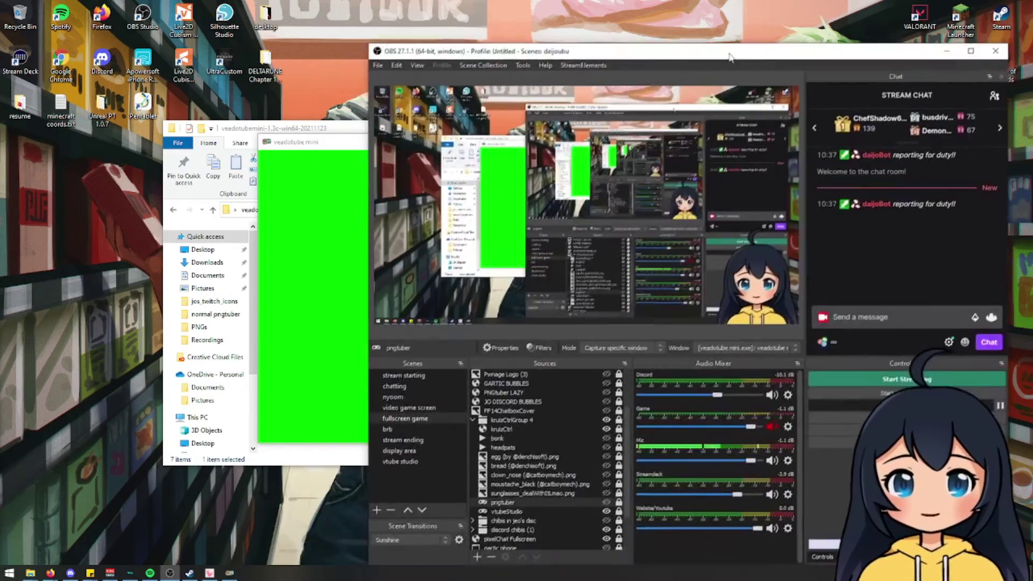
pyautogui.moveTo(730, 56)
pyautogui.mouseDown()
pyautogui.moveTo(747, 34)
pyautogui.moveTo(738, 37)
pyautogui.mouseUp()
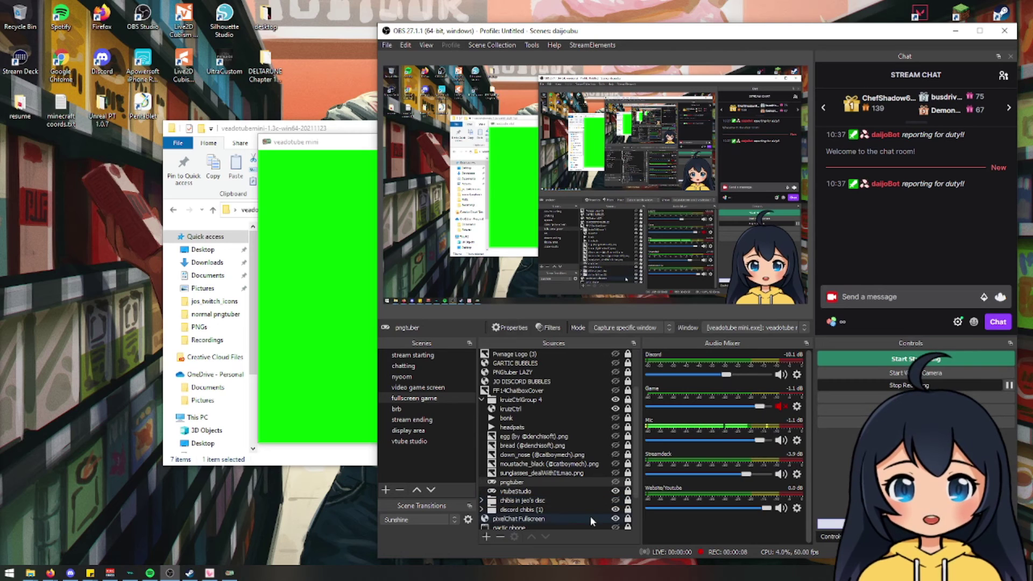
pyautogui.rightClick(512, 490)
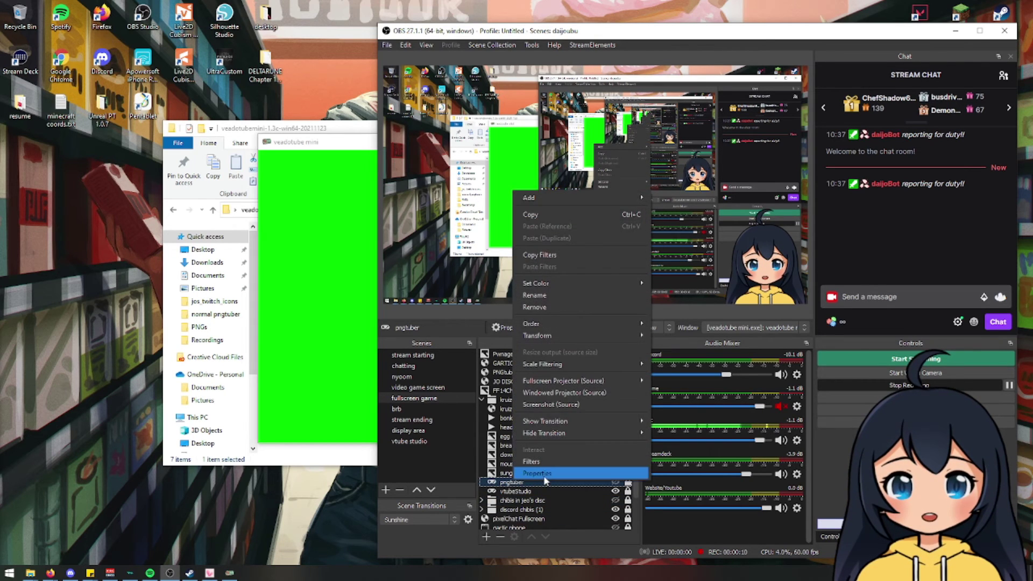
pyautogui.click(502, 498)
pyautogui.click(507, 483)
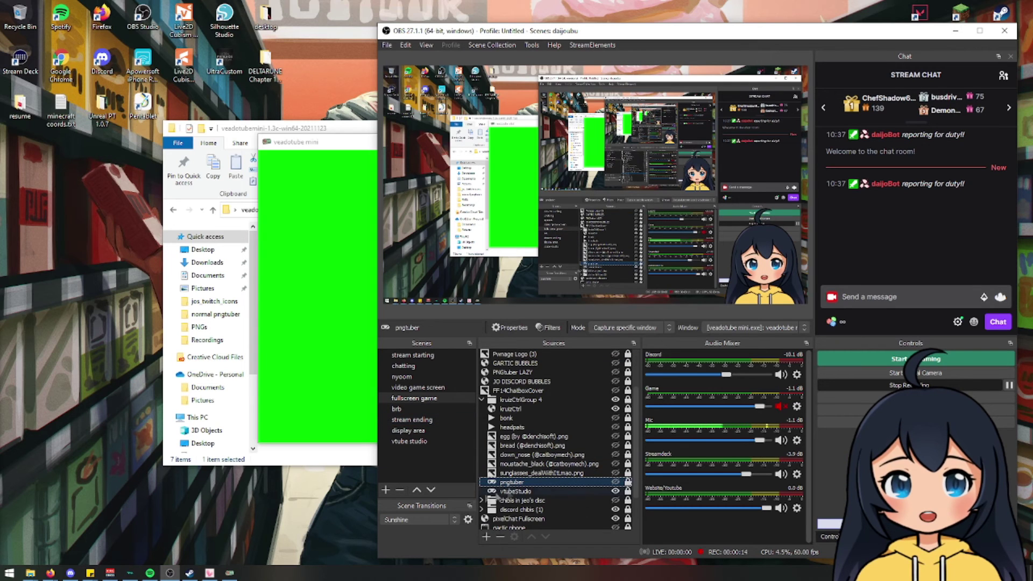
# Check the Game Capture source type without adding one, then review the pngtuber source's properties for capturing the veadotube mini window
pyautogui.click(486, 536)
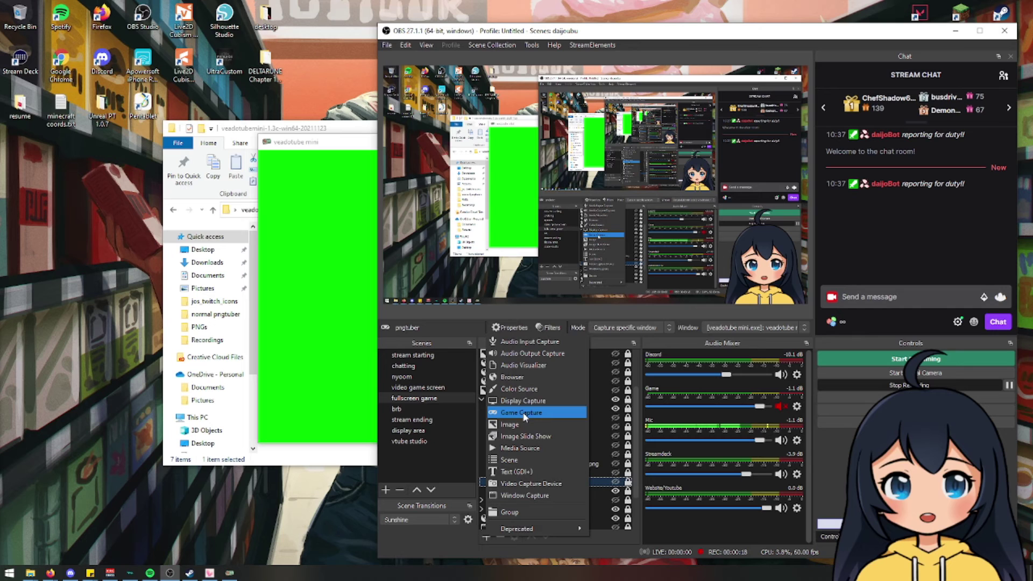
pyautogui.click(598, 445)
pyautogui.rightClick(512, 483)
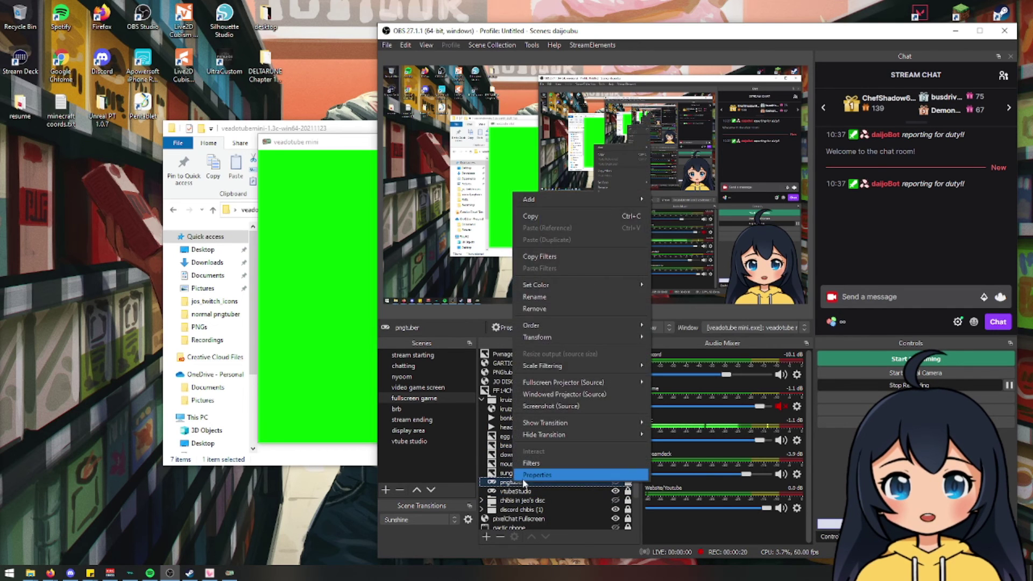
pyautogui.click(546, 474)
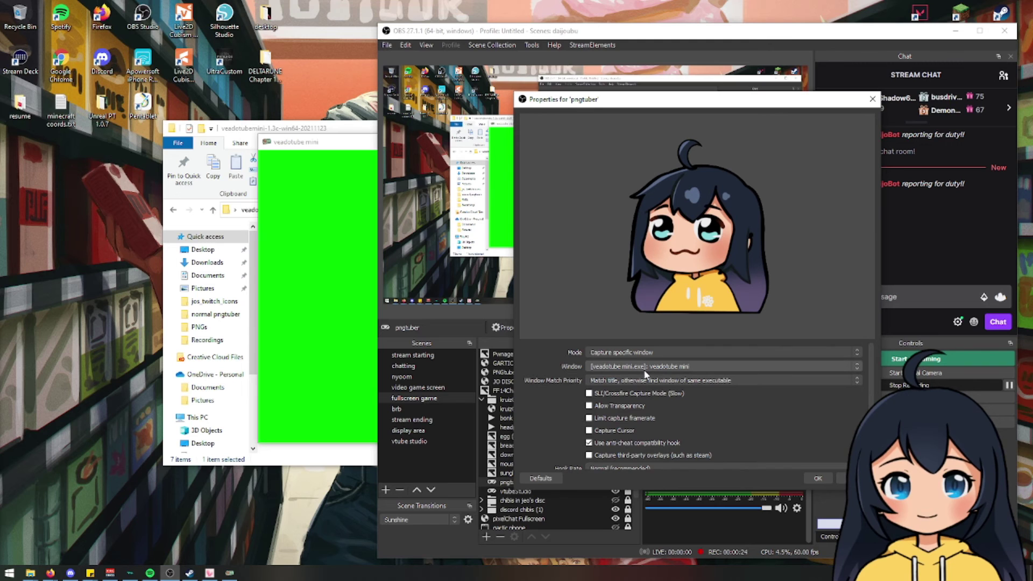
pyautogui.click(813, 479)
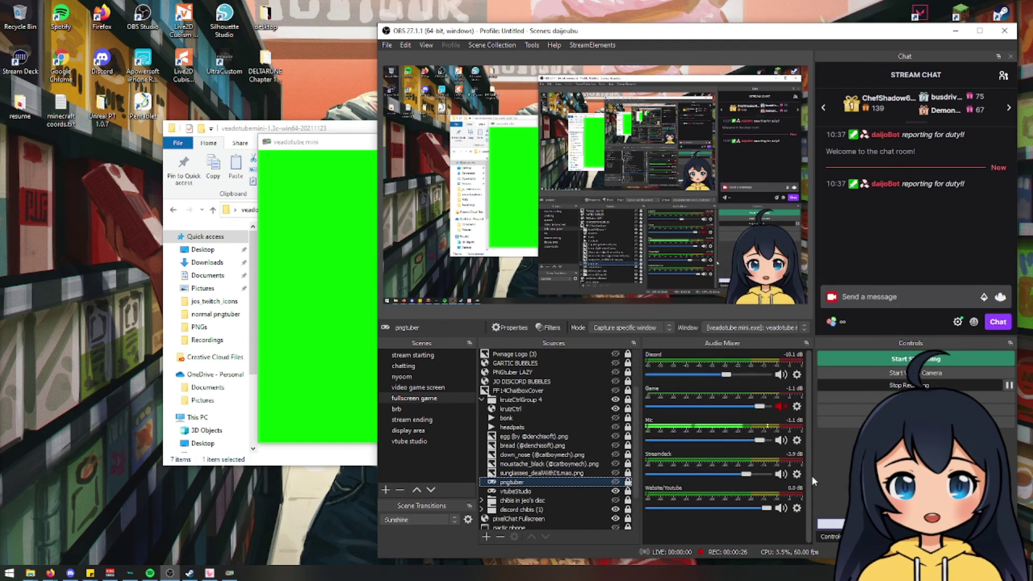
# Hide the vtubeStudio source and show the pngtuber source in the fullscreen game scene
pyautogui.click(615, 492)
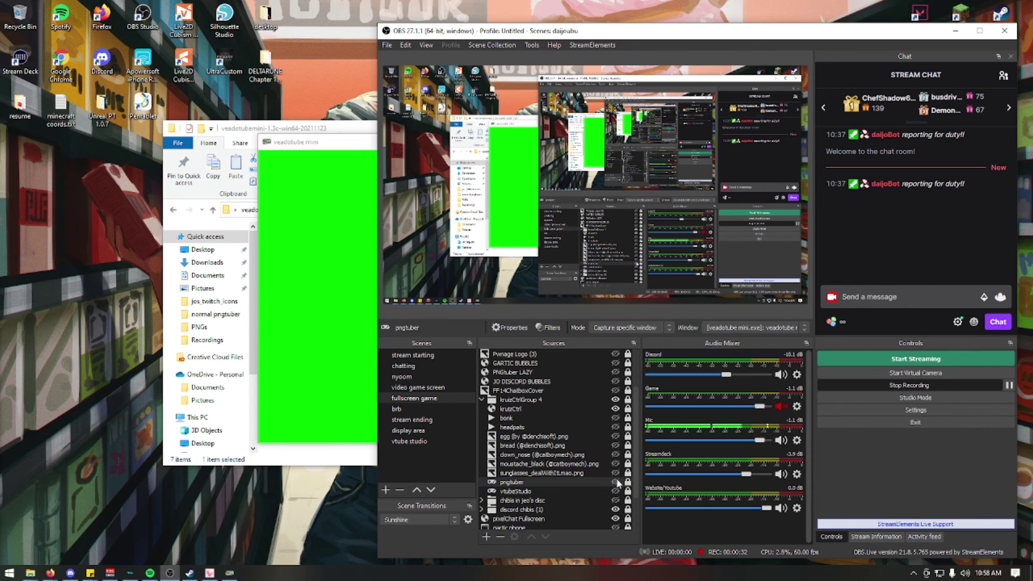
pyautogui.click(616, 482)
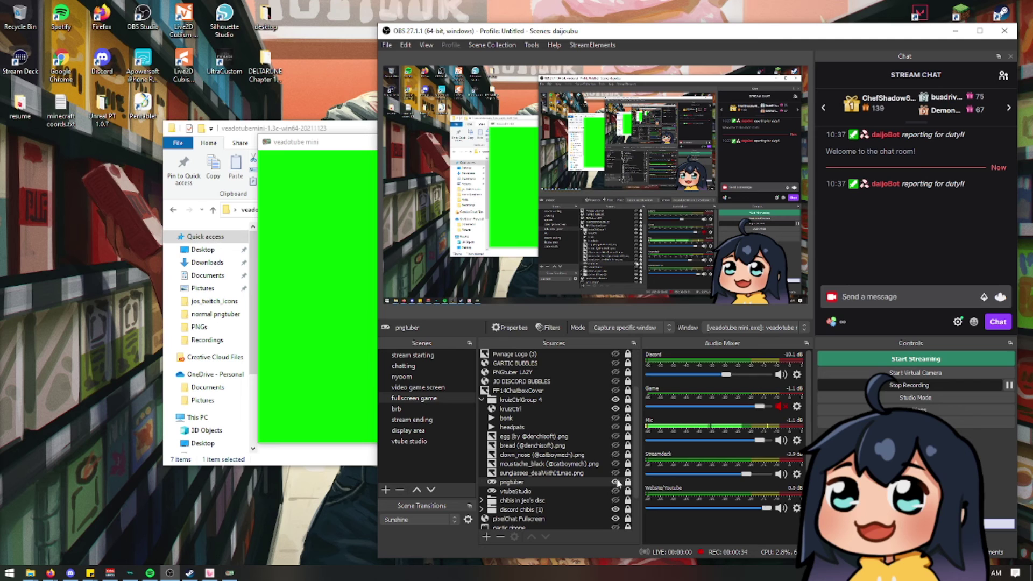